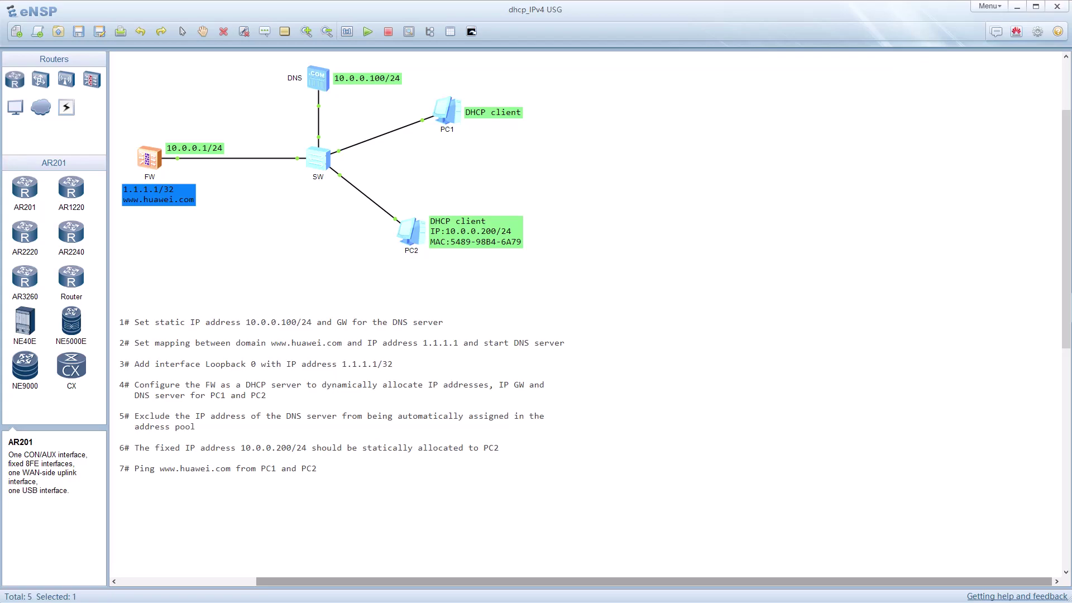
Give the DNS server IP 10.0.0.100, mask 255.255.255.0 and gateway 10.0.0.1 in Basic Config.
click(317, 78)
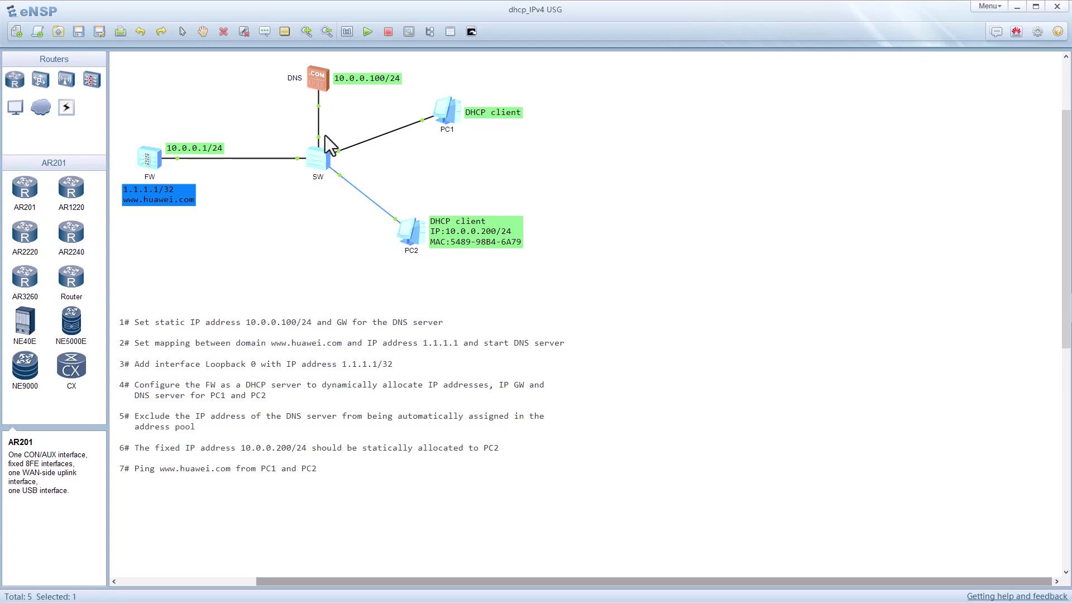
double_click(310, 80)
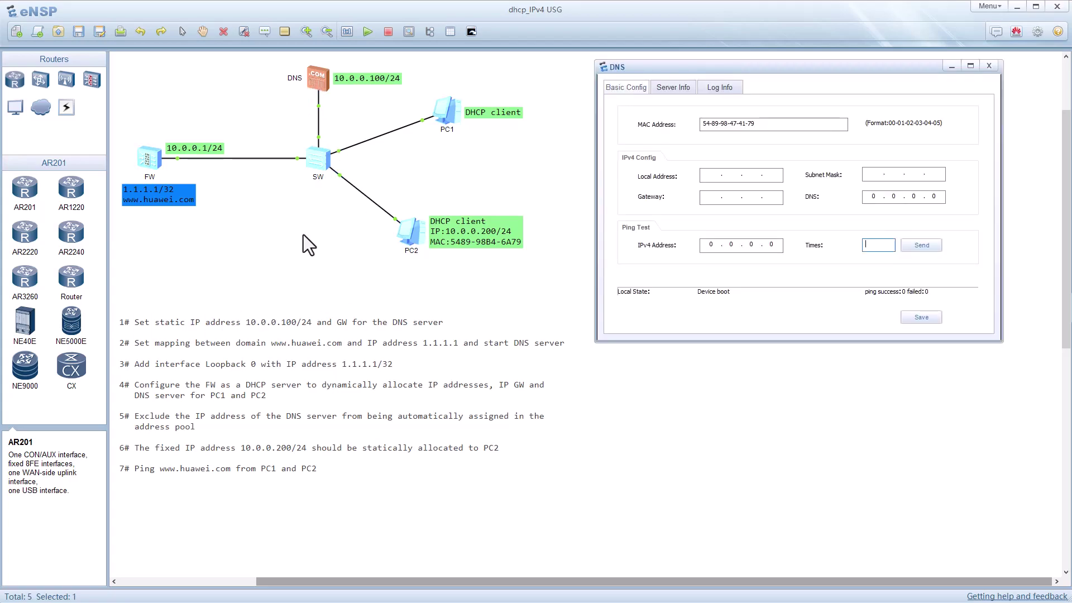
click(712, 175)
text(10 . 0 . 0 . 100)
click(871, 173)
text(255 . 255 . 255)
click(711, 197)
text(10.0.0.1)
click(673, 89)
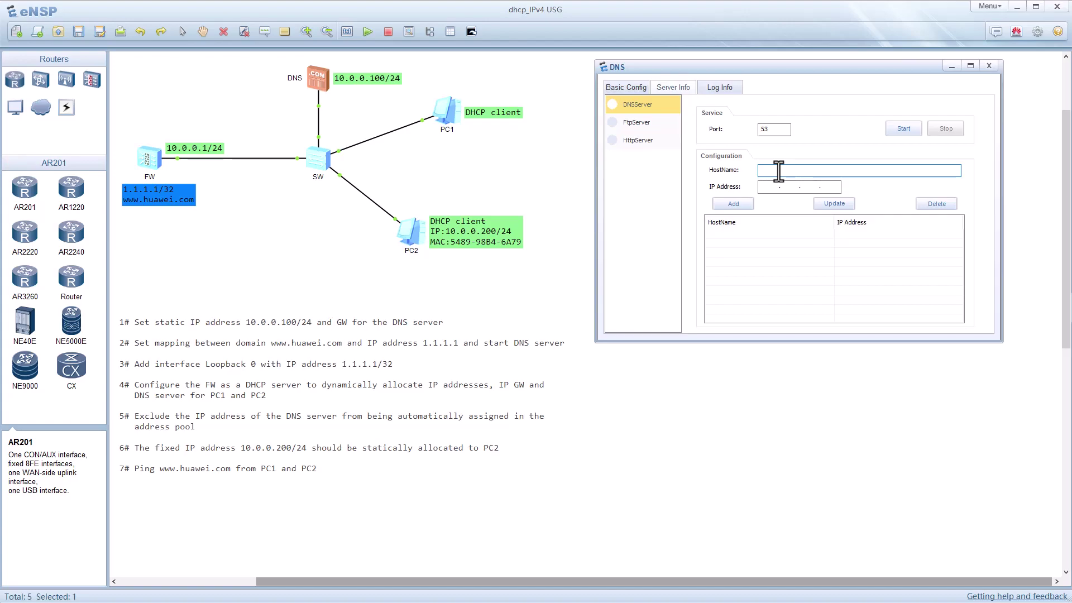
text(www.huawei.com)
click(767, 188)
click(729, 205)
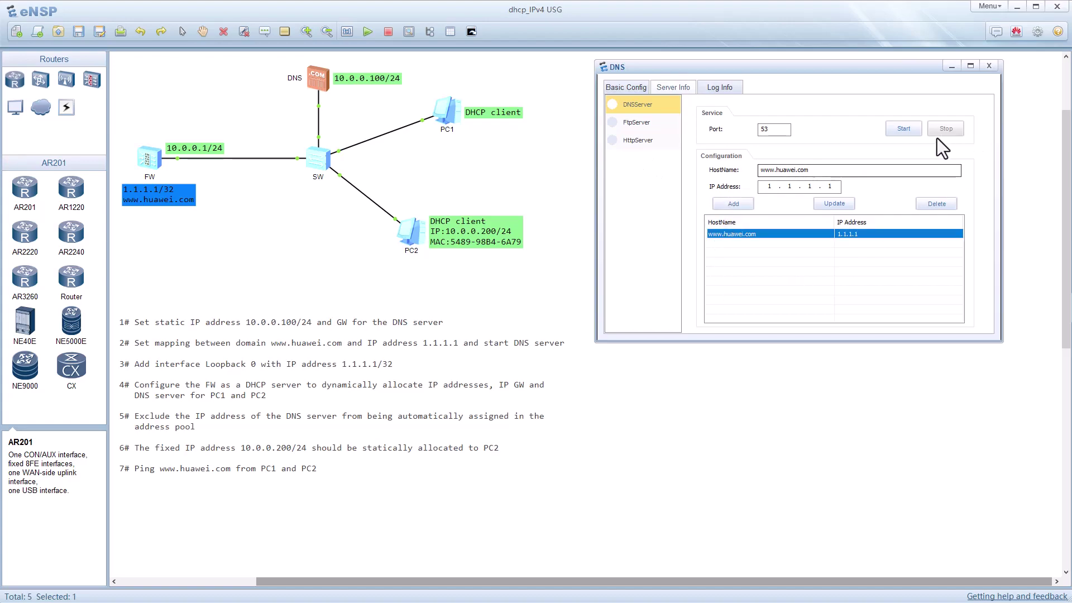
click(902, 133)
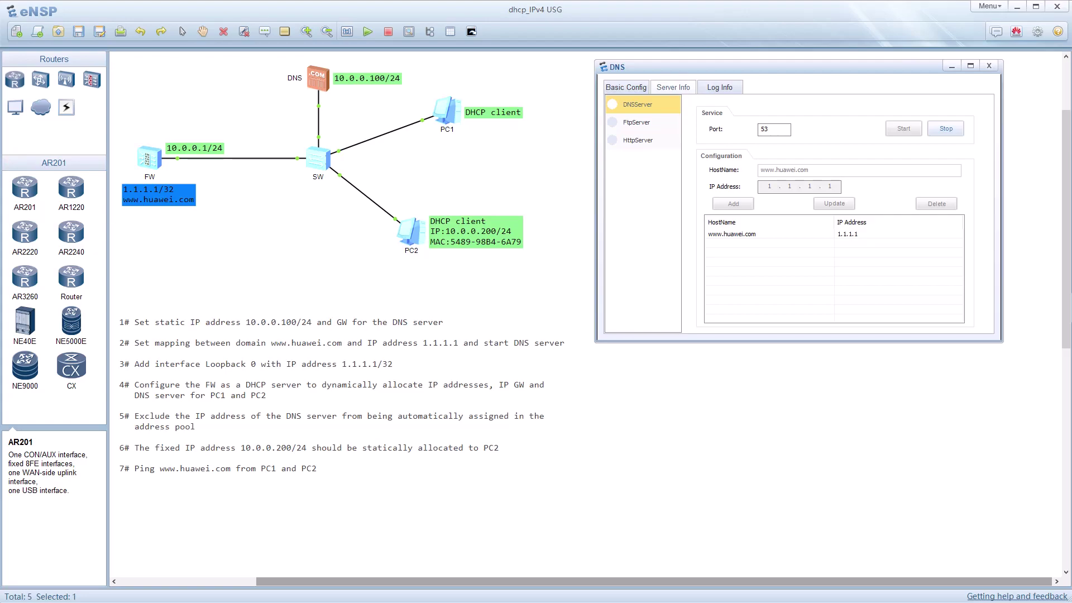
Open the firewall's console and enter system view.
double_click(149, 158)
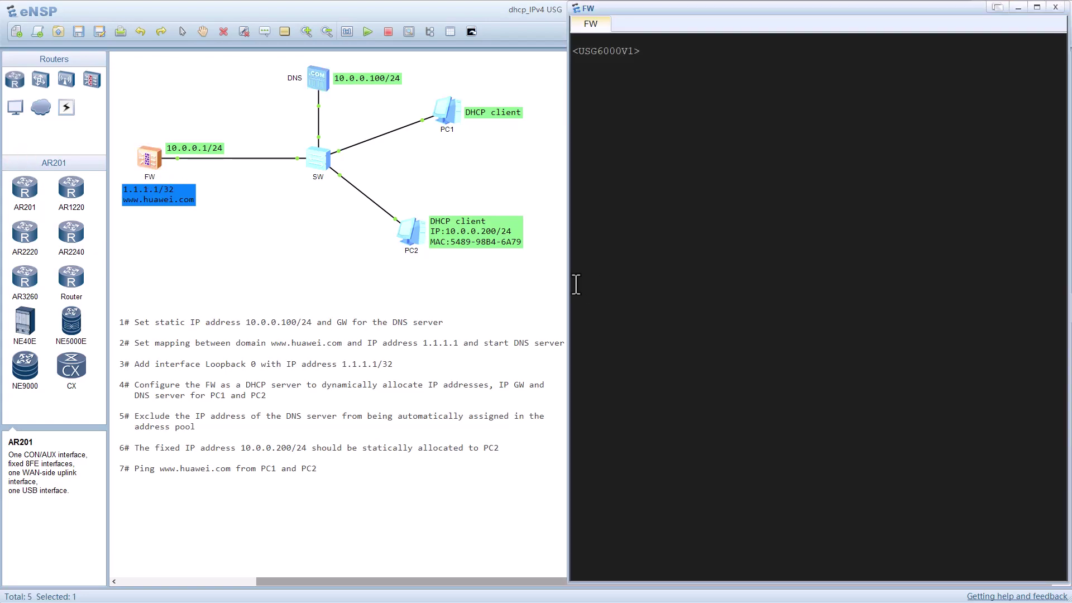
text(sys)
key(Tab)
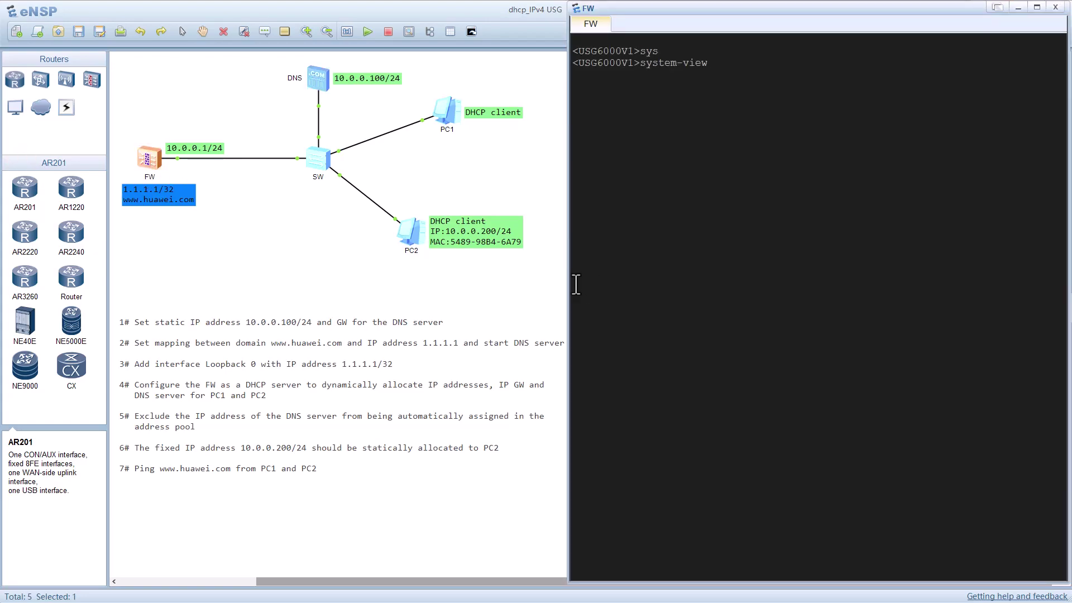
key(Return)
Create interface LoopBack 0 with address 1.1.1.1/32, then quit the interface view.
text(int)
key(Tab)
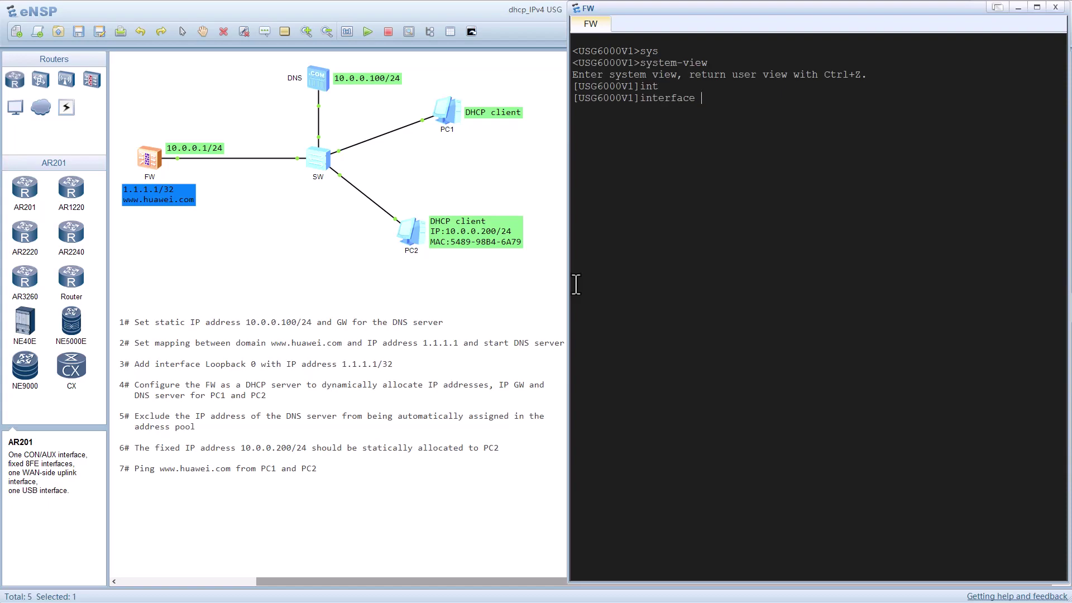
text(lo)
key(Tab)
text(0)
key(Return)
text(ip add)
key(Tab)
text(1.1.1.1)
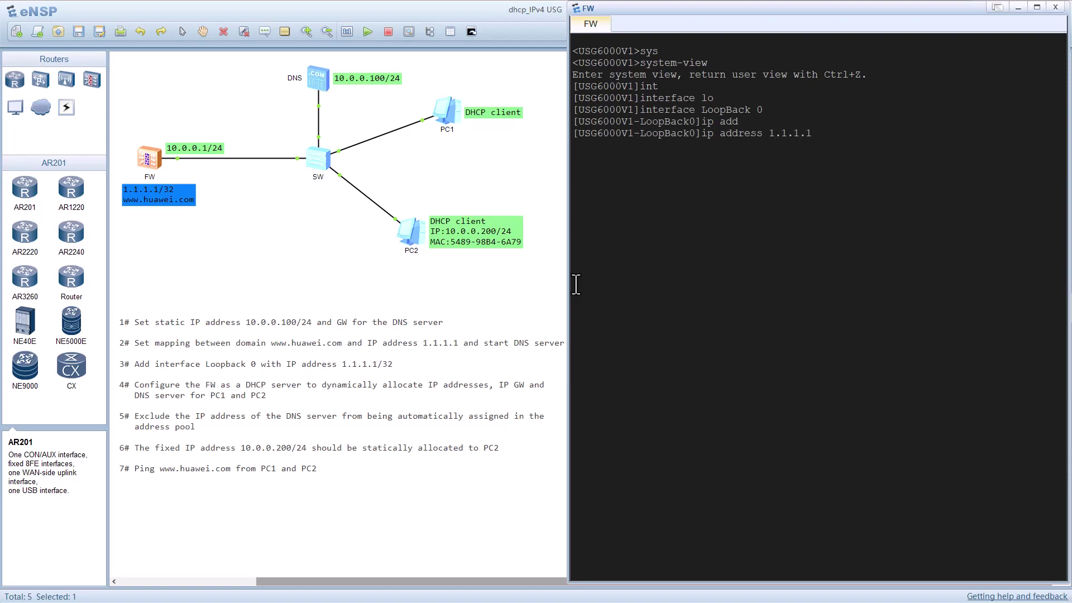
text( 32)
key(Return)
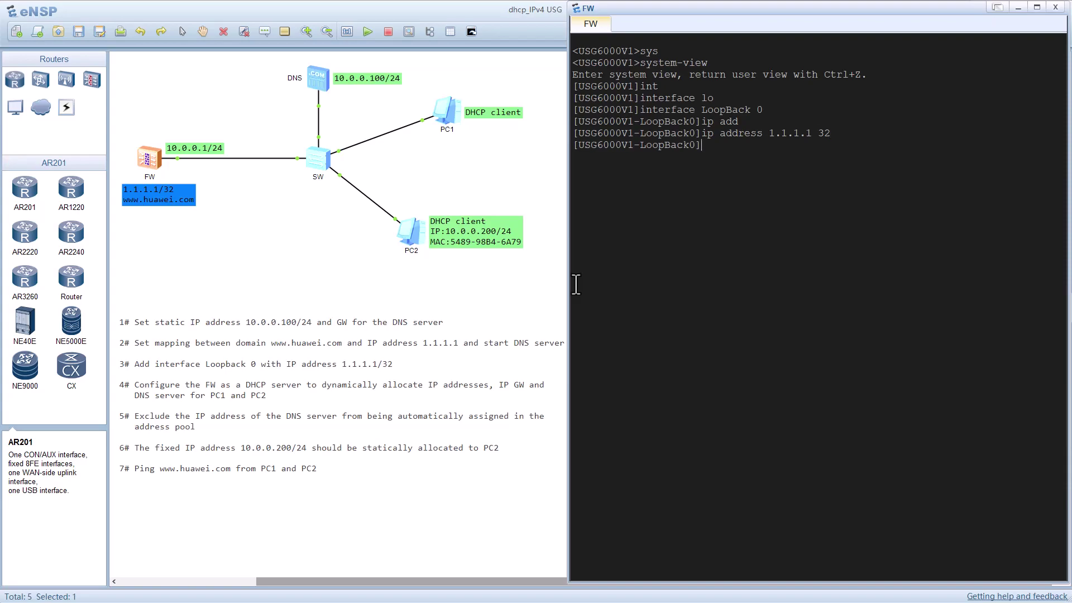
text(quit)
key(Return)
Enter the firewall's trust zone view with 'firewall zone trust'.
text(fir)
key(Tab)
text(zon)
key(Tab)
text(tru)
key(Tab)
key(Return)
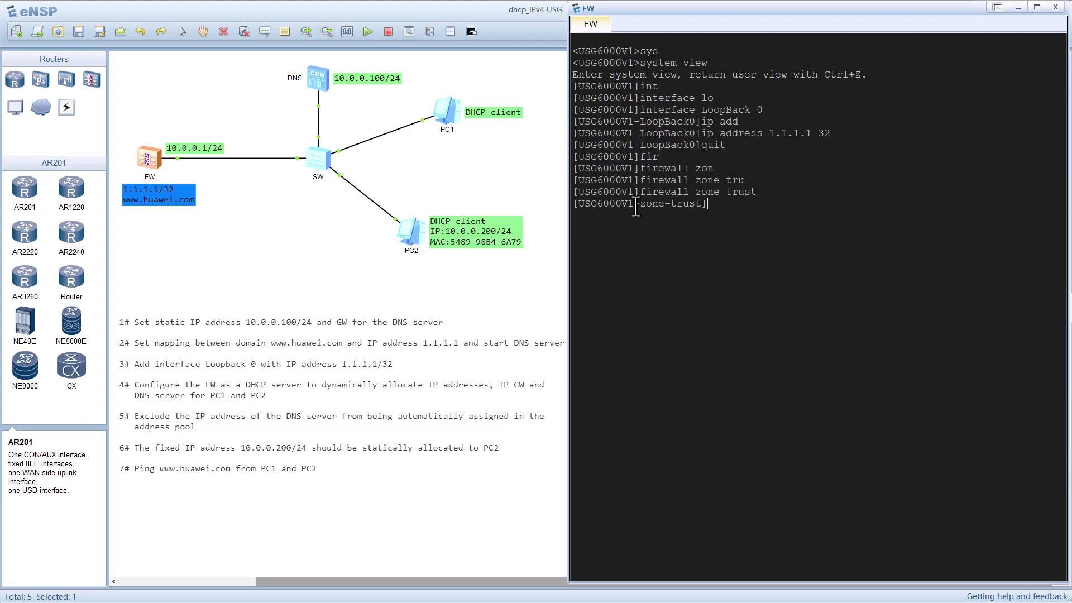
Add GigabitEthernet 1/0/0 to the trust zone and return to system view.
text(add in)
key(Tab)
text(gi)
key(Tab)
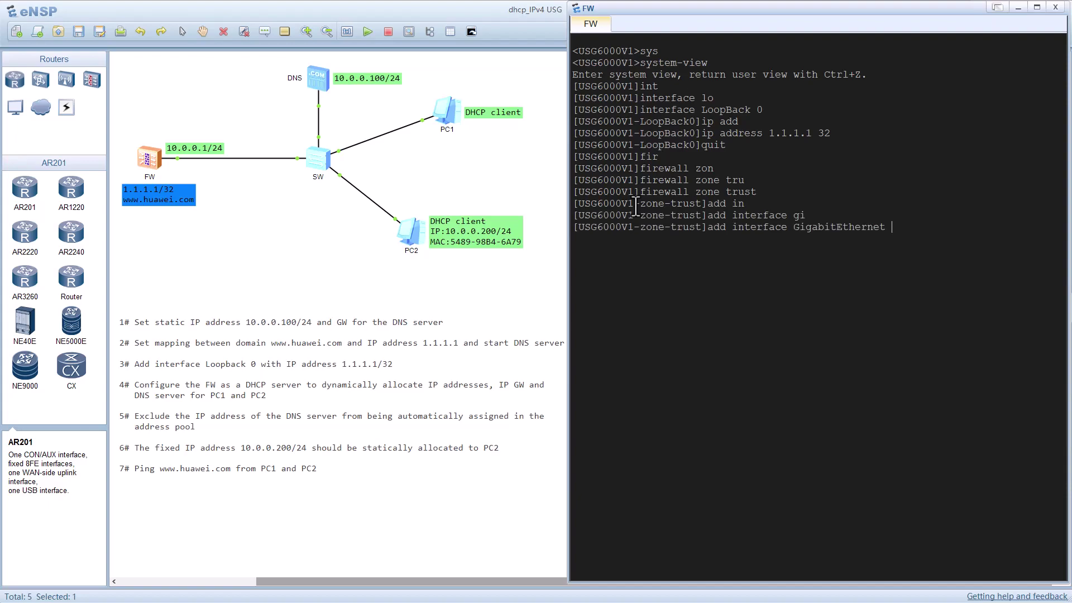
text(1/0/0)
key(Return)
text(quit)
key(Return)
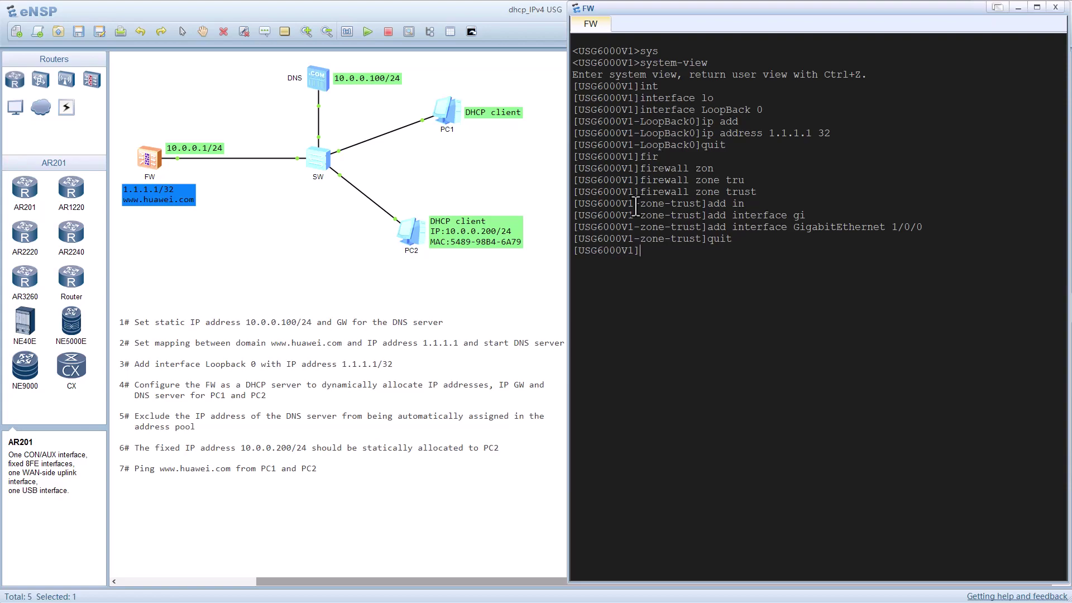
Enter security-policy view and create a rule named PERMIT.
text(secu)
key(Tab)
key(Return)
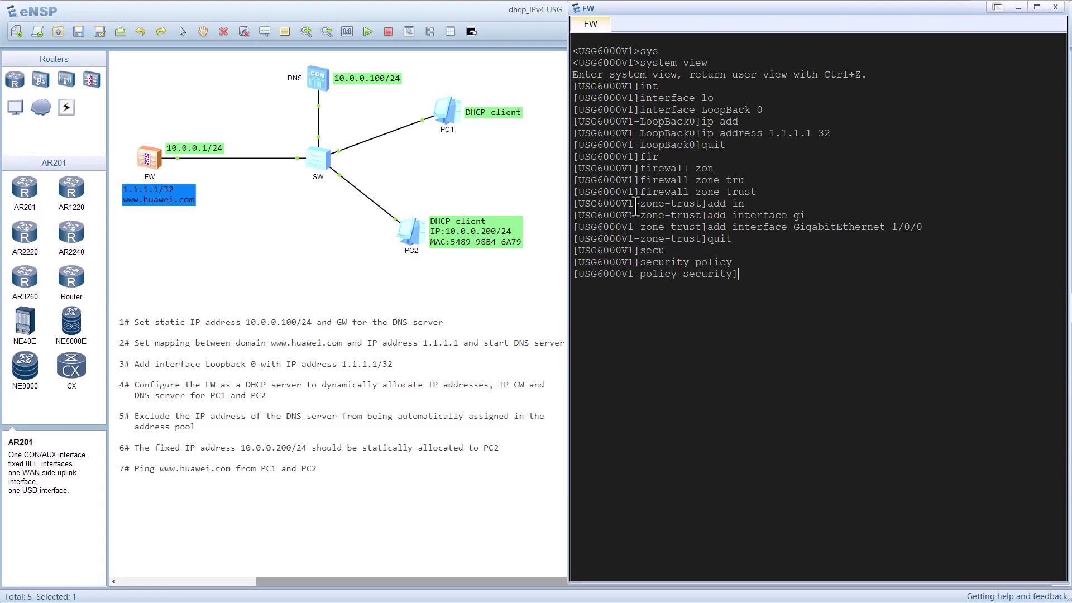
text(run)
key(Tab)
key(BackSpace)
text(l)
key(Tab)
text(na)
key(Tab)
text(PERMIT)
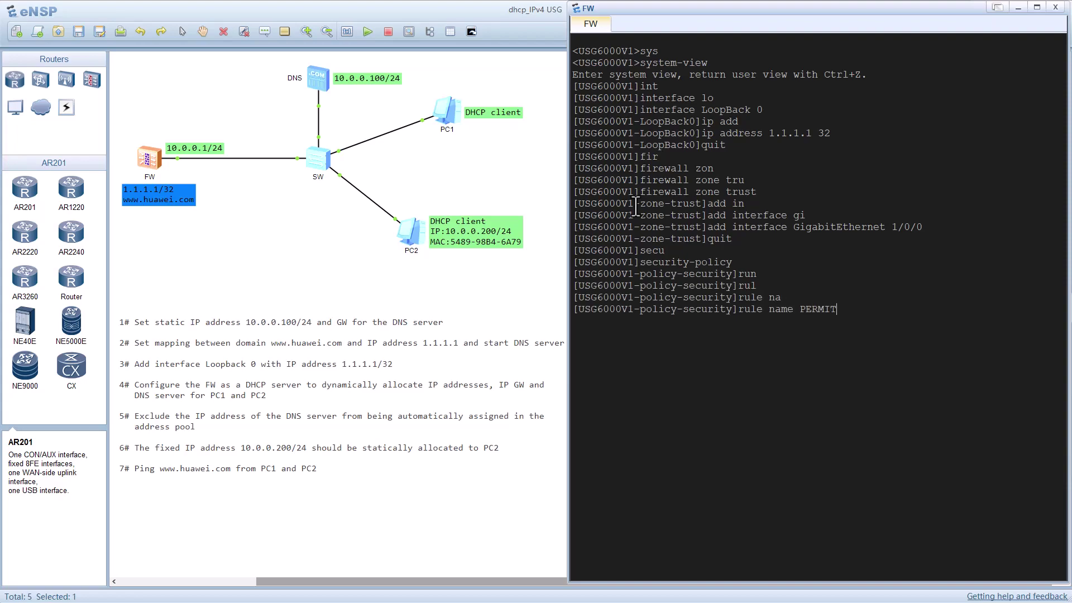
key(Return)
Set the PERMIT rule's action to permit and quit back to system view.
text(act)
key(Tab)
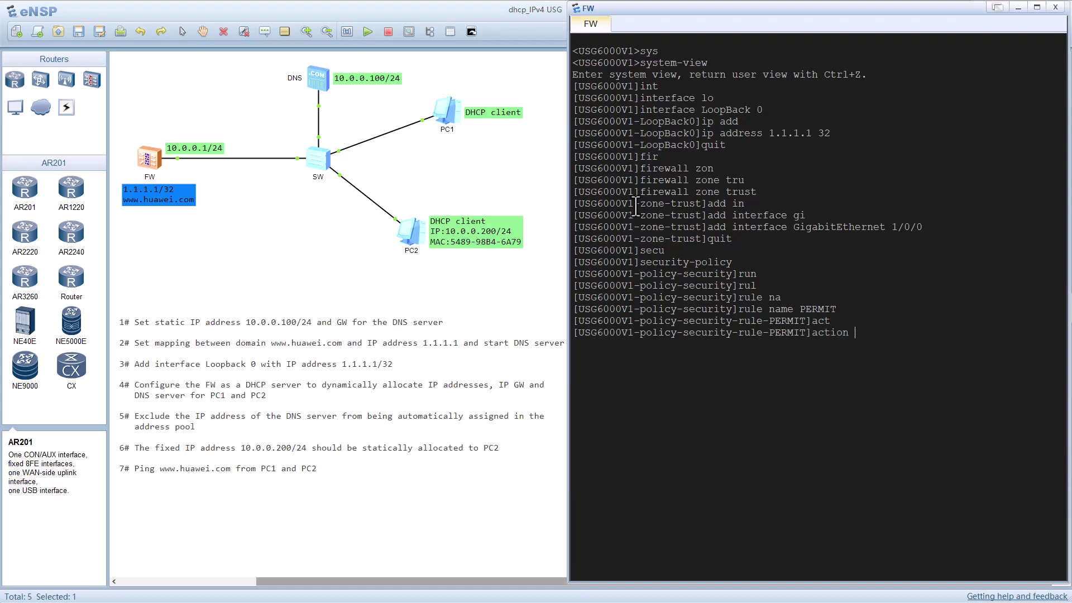
text(per)
key(Tab)
key(Return)
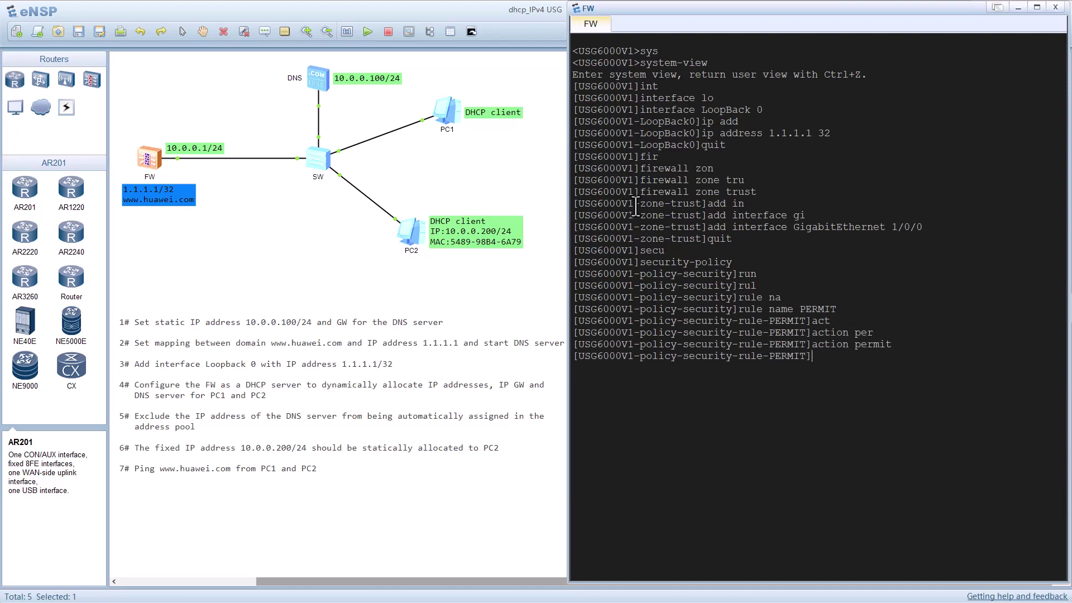
text(quit)
key(Return)
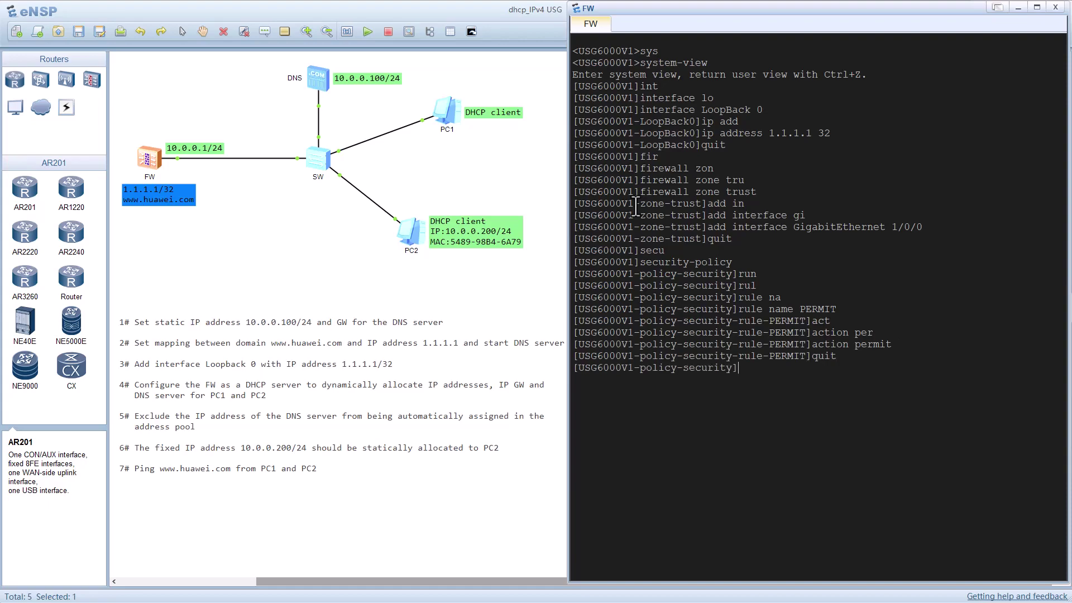
text(quit)
key(Return)
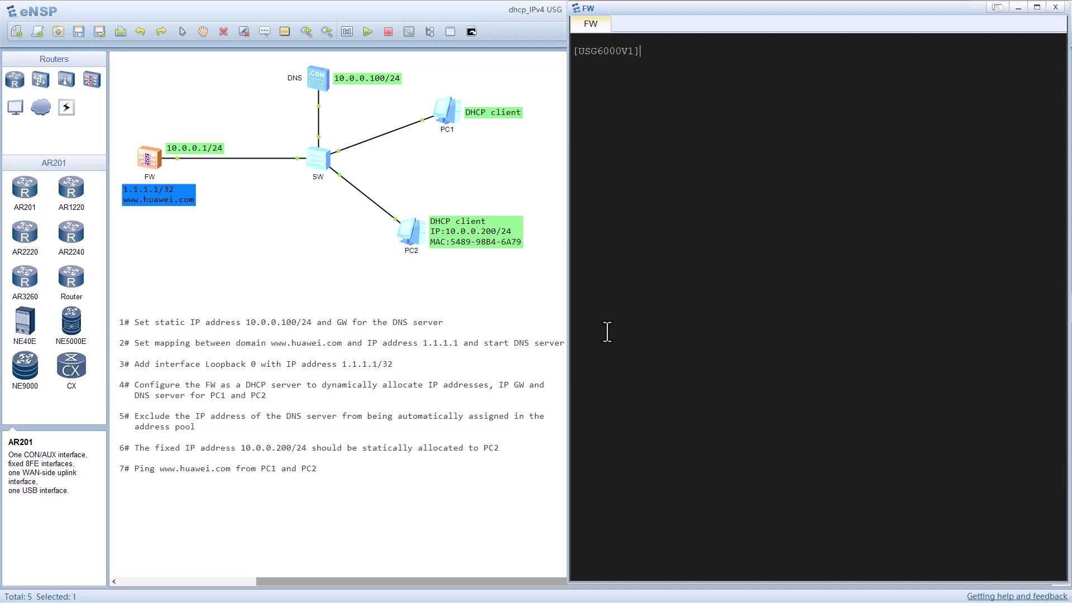
Enable DHCP globally on the firewall with 'dhcp enable'.
text(dhcp)
key(Tab)
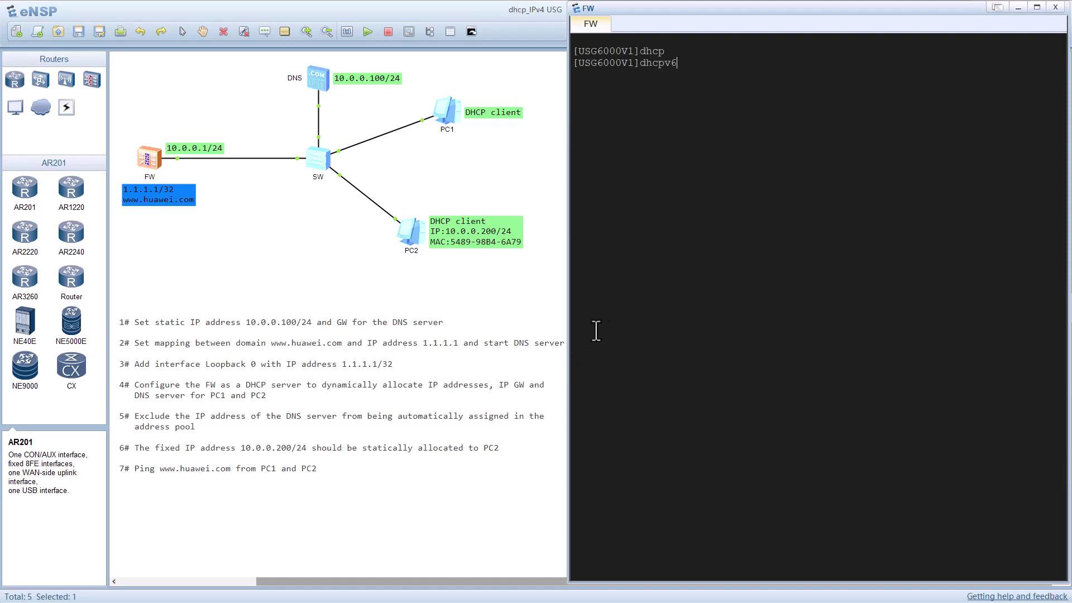
key(BackSpace)
key(BackSpace)
text(en)
key(Tab)
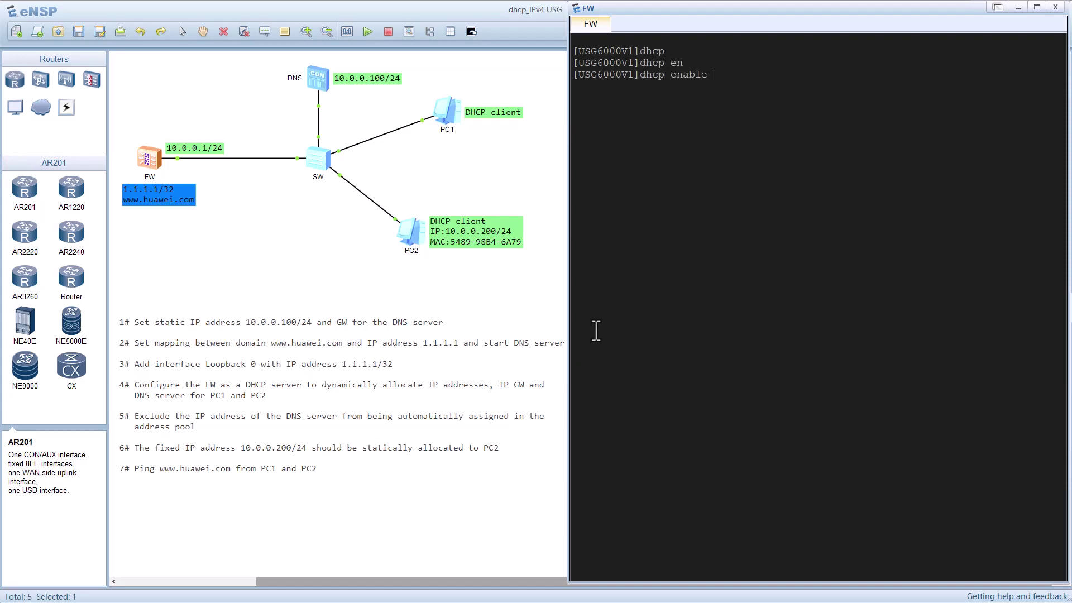
key(Return)
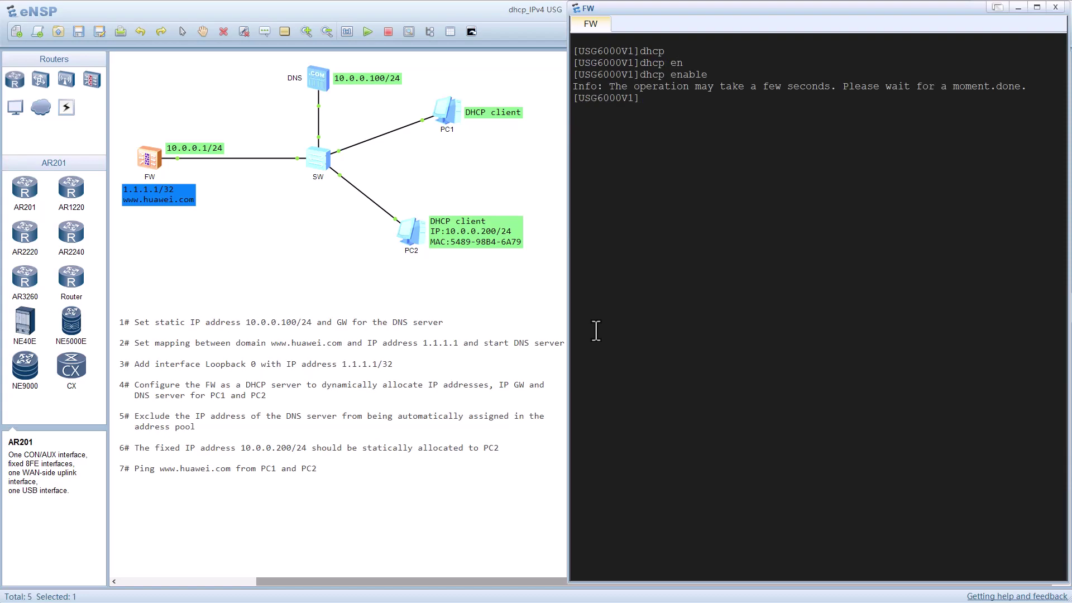
Give GigabitEthernet 1/0/0 the address 10.0.0.1/24.
text(int)
key(Tab)
text(gi)
key(Tab)
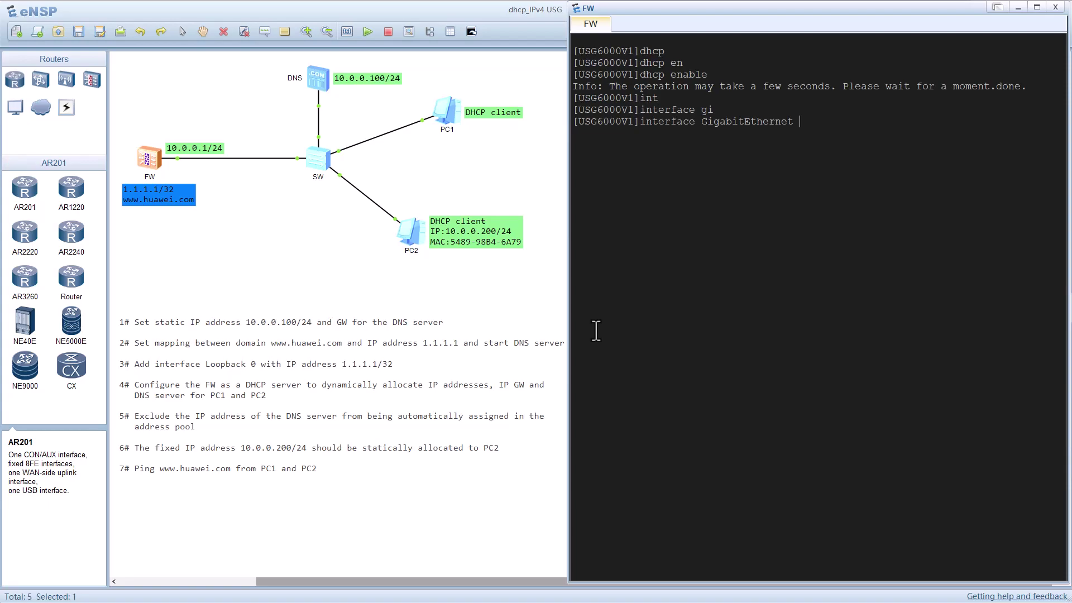
text(1/0/0)
key(Return)
text(ip ad)
key(Tab)
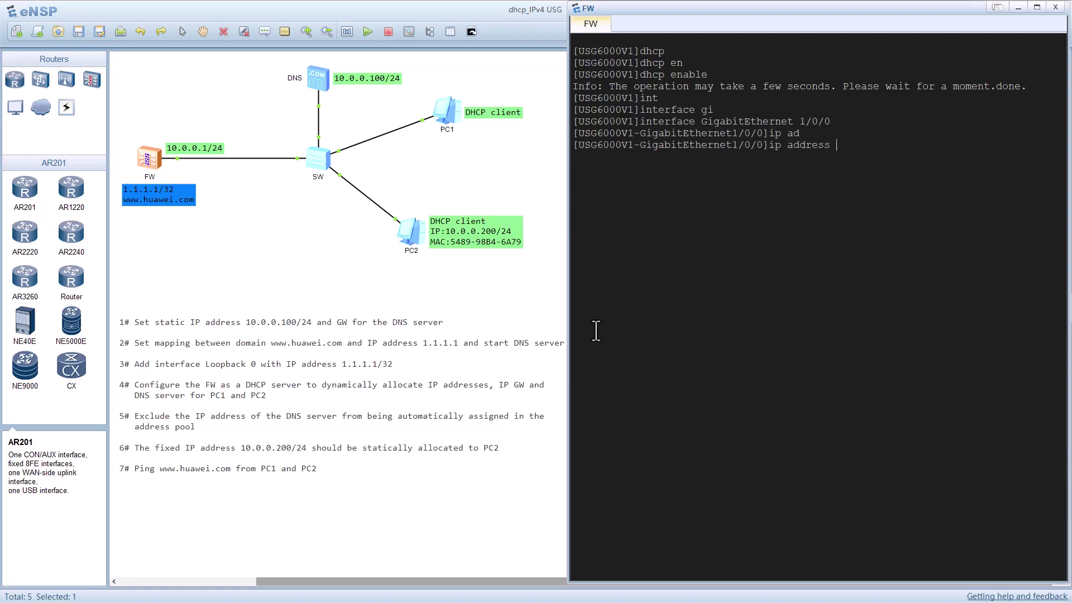
text(10.0.0.1 24)
key(Return)
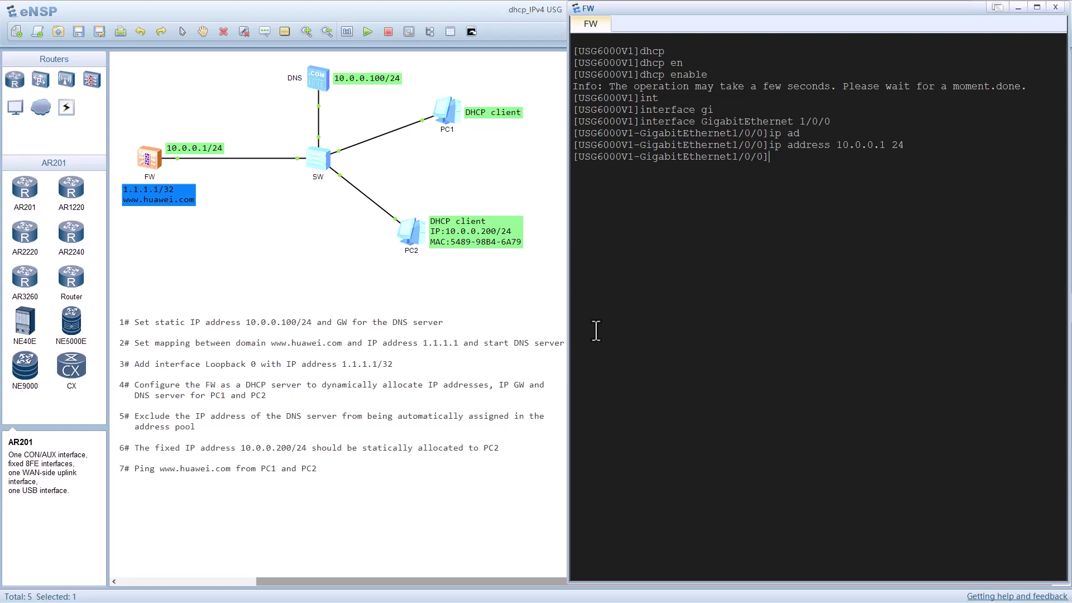
Enable interface-based DHCP allocation on GigabitEthernet 1/0/0 with 'dhcp select interface'.
text(dhc)
key(Tab)
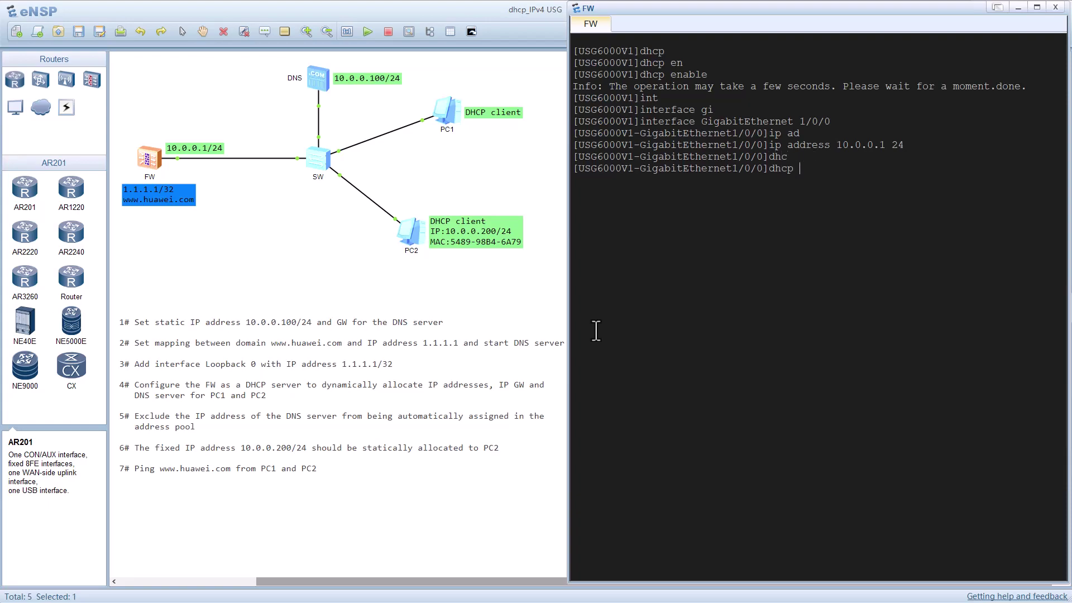
text(sel)
key(Tab)
text(in)
key(Tab)
key(Return)
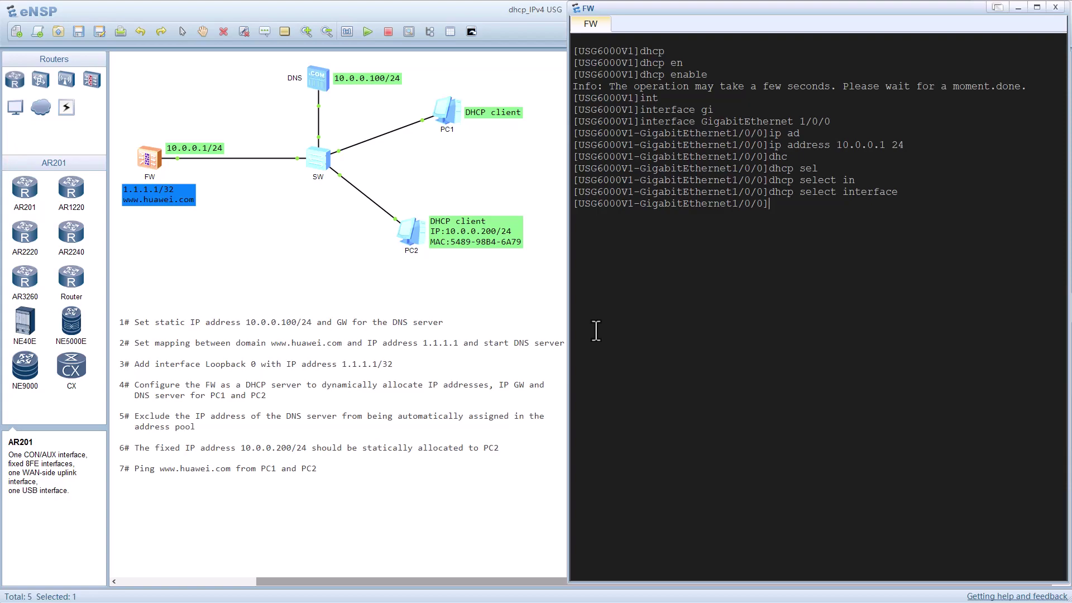
Set the interface's DHCP DNS server to 10.0.0.100 with 'dhcp server dns-list'.
text(dhc)
key(Tab)
text(serv)
key(Tab)
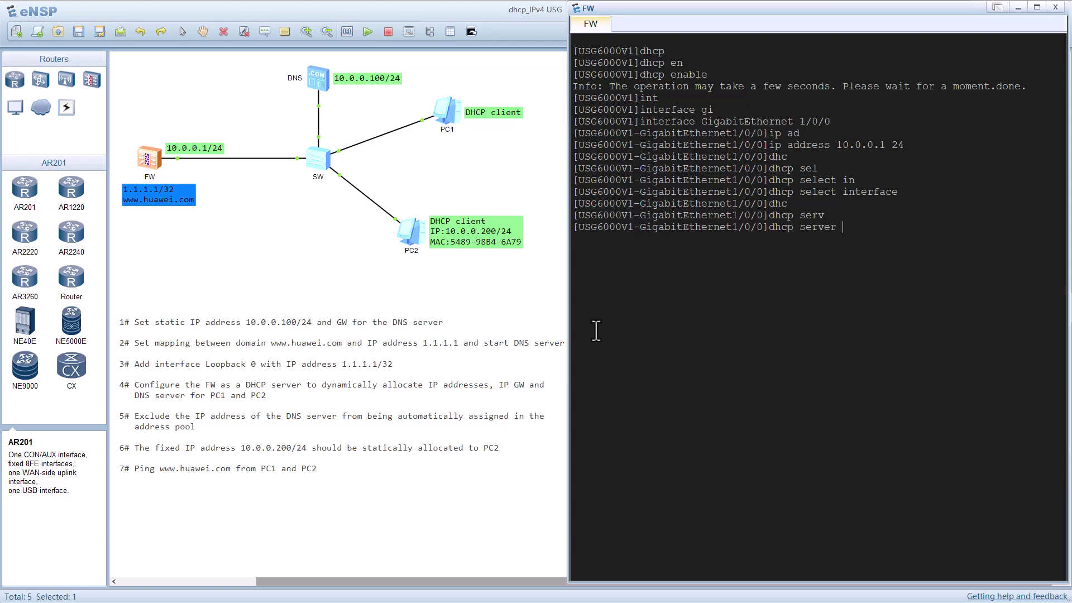
text(dn)
key(Tab)
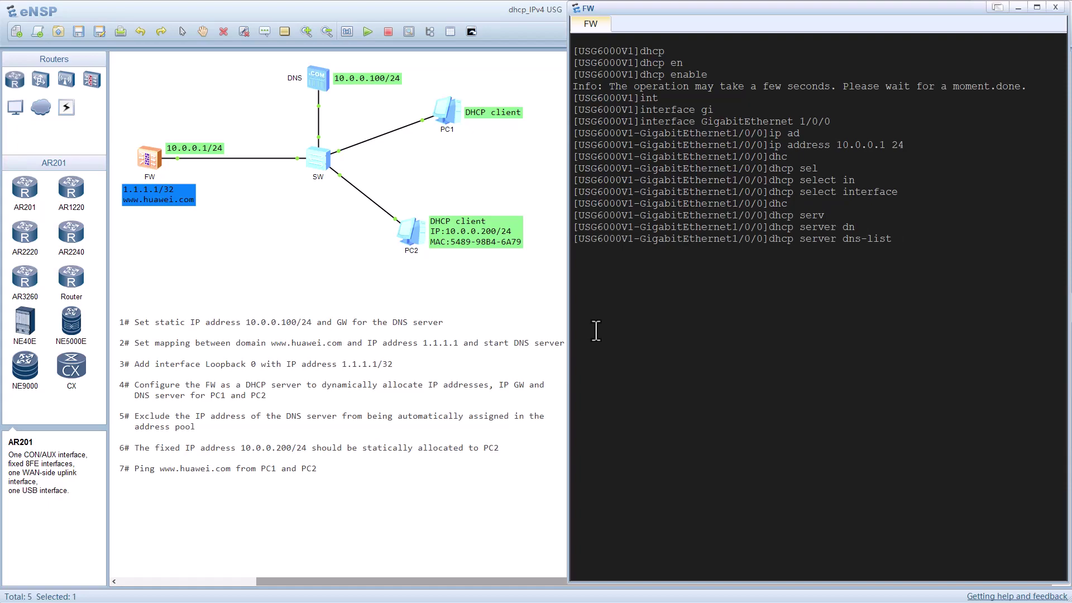
text(10.0.0.0.1000)
key(BackSpace)
key(Return)
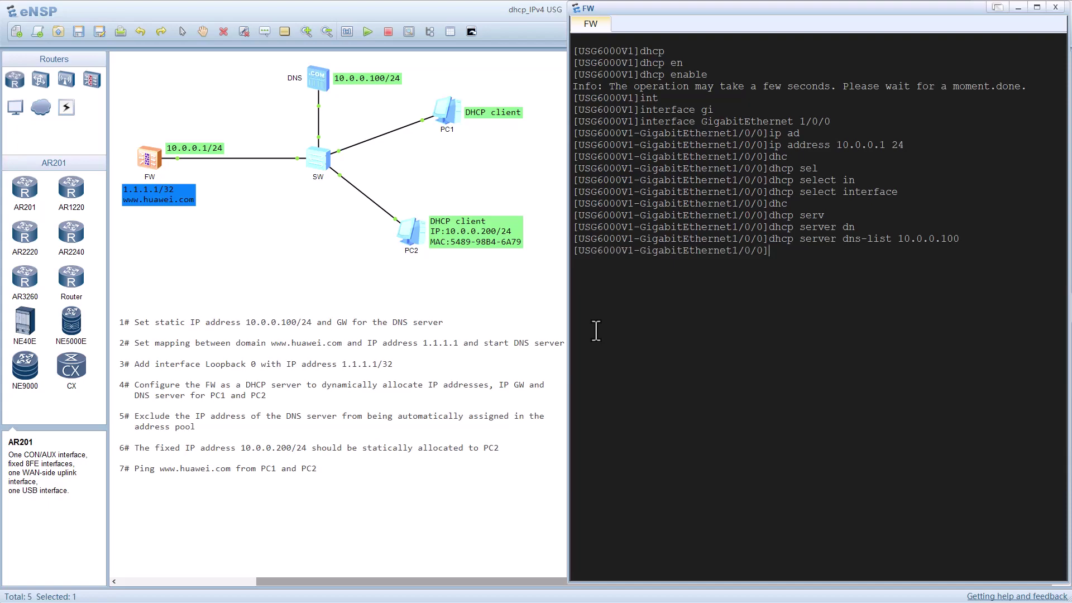
Exclude 10.0.0.100 from the pool with 'dhcp server excluded-ip-address 10.0.0.100'.
key(Return)
key(Return)
key(Return)
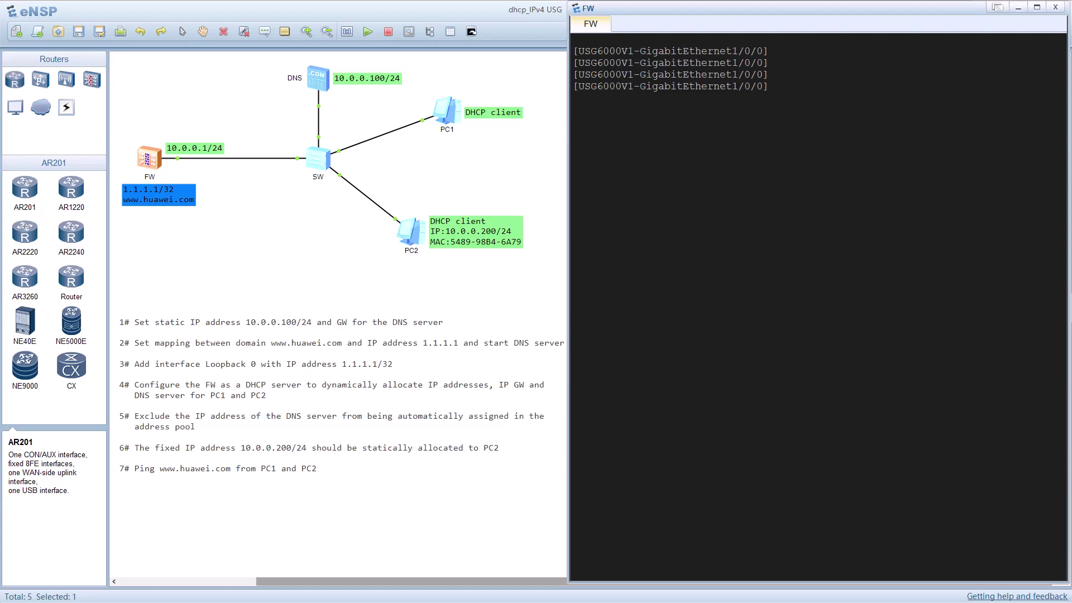
text(dhc)
key(Tab)
text(serv)
key(Tab)
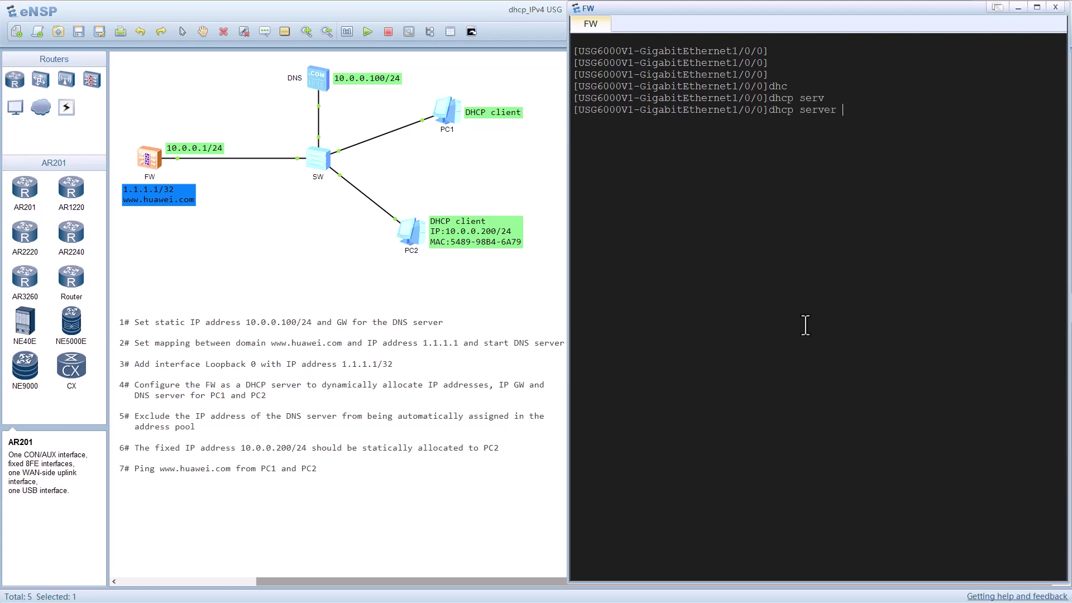
text(ex)
key(Tab)
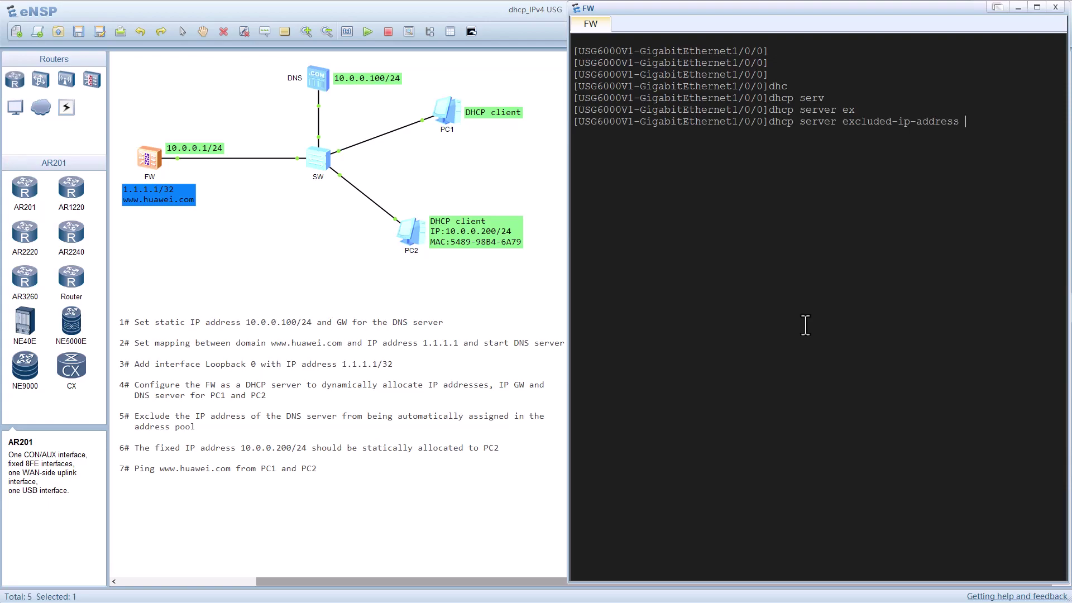
text(10.0.0.100)
key(Return)
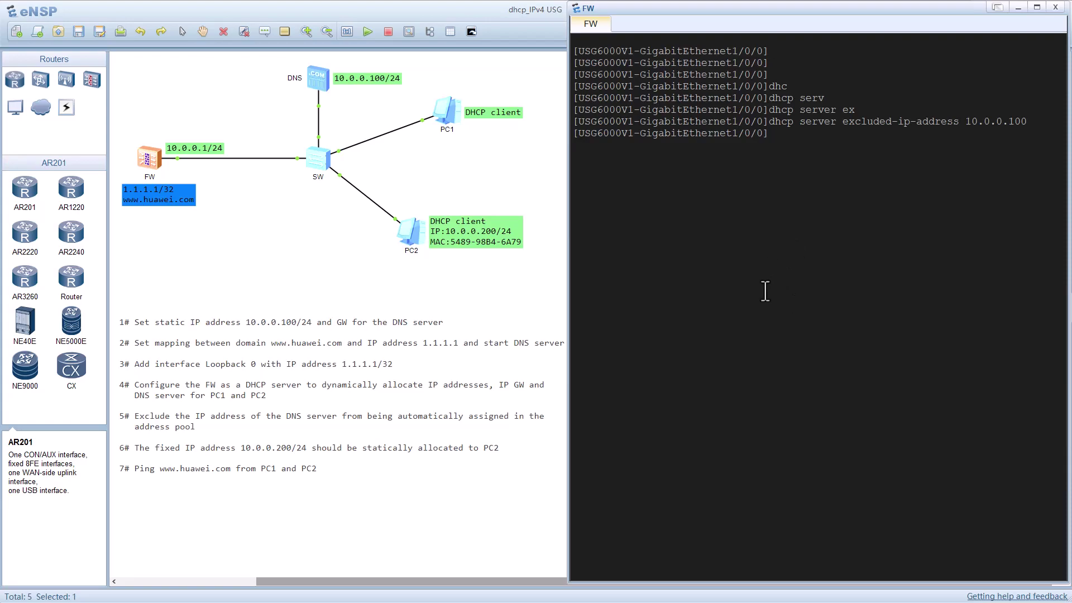
Enter 'dhcp server static-bind ip-address 10.0.0.200 mac-address' in the firewall console.
text(dhc)
key(Tab)
text(ser)
key(Tab)
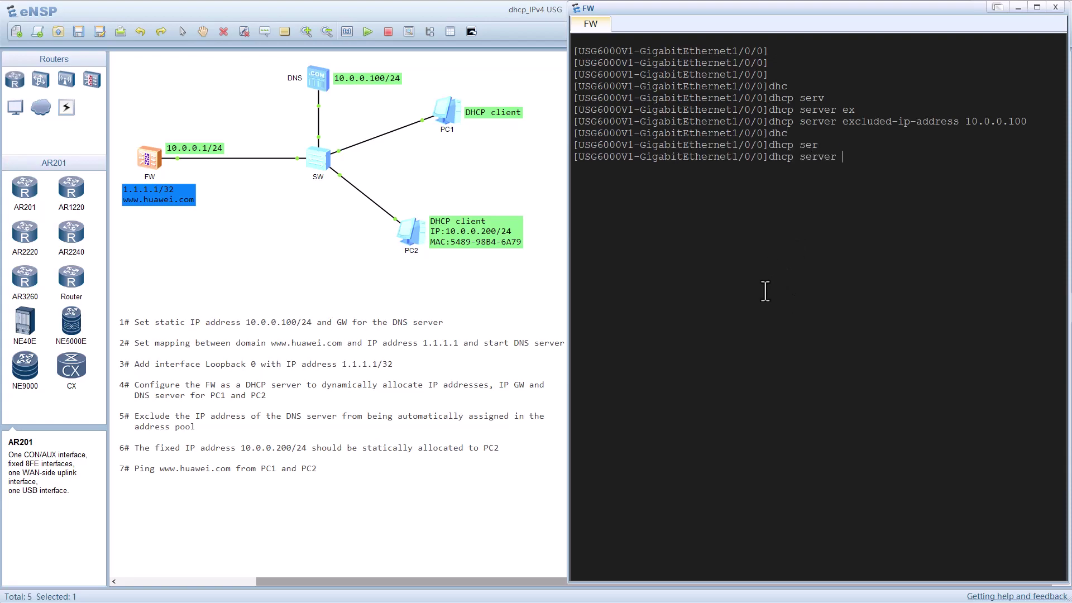
text(st)
key(Tab)
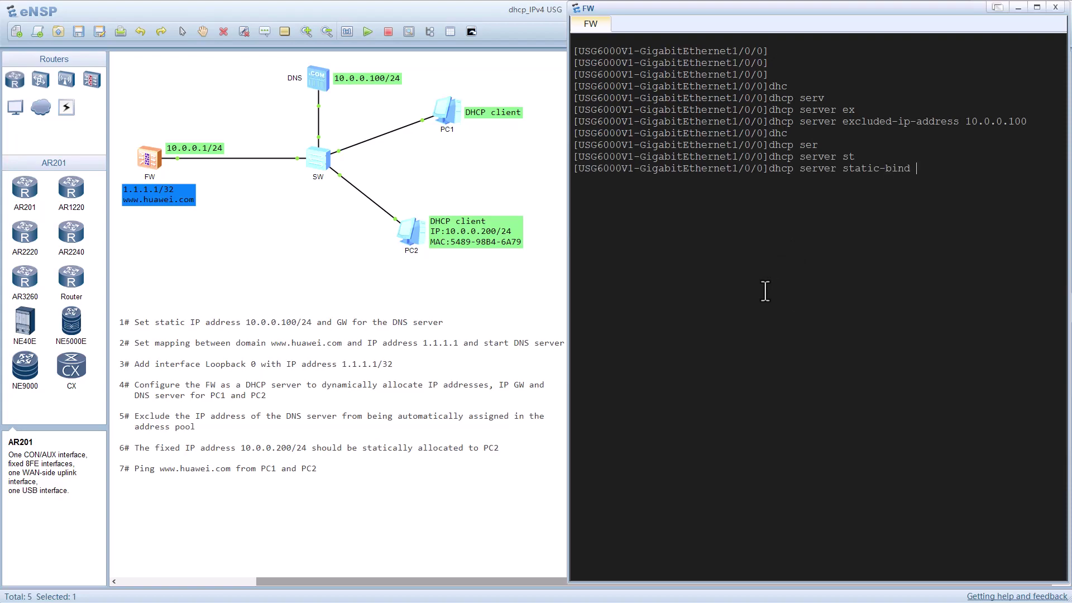
text(ip)
key(Tab)
text(10.0.0.200 mac)
key(Tab)
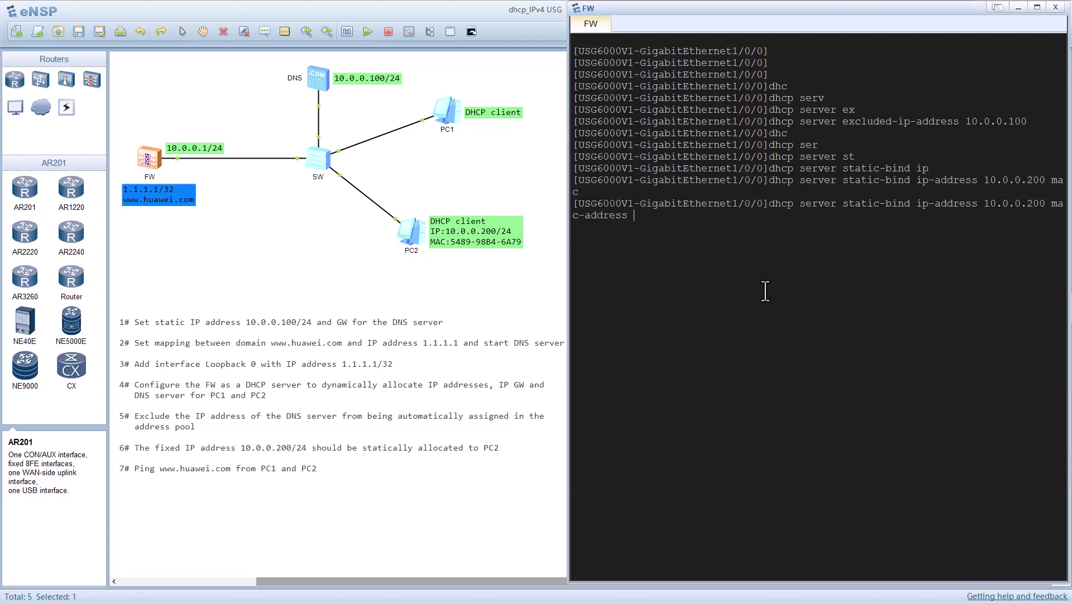
Copy PC2's MAC 5489-98B4-6A79 from the topology into the binding command and submit it.
click(481, 244)
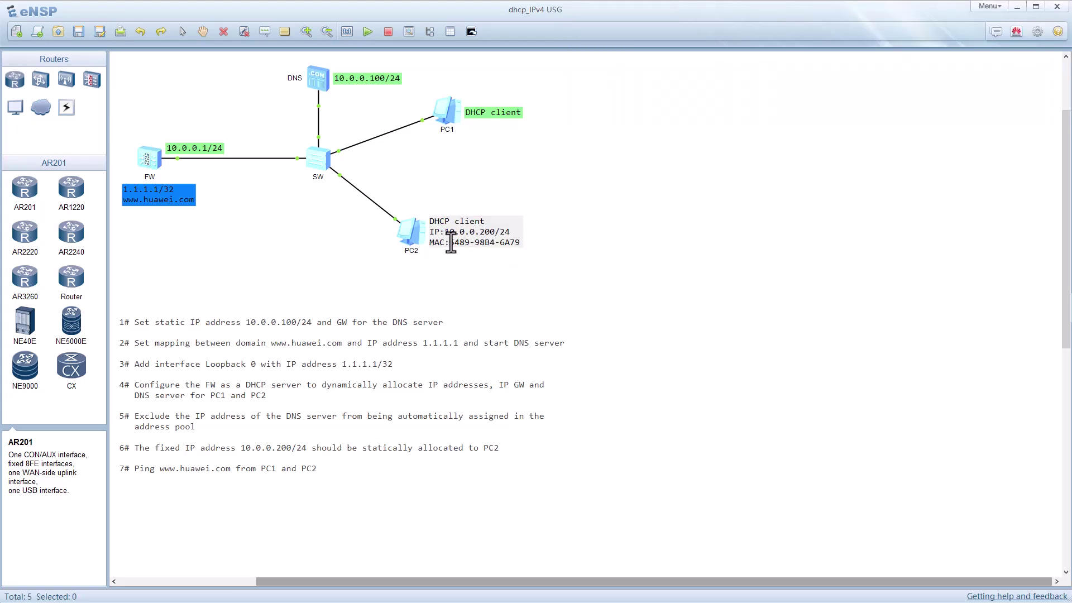
drag(451, 243, 521, 242)
key(ctrl+c)
key(alt+Tab)
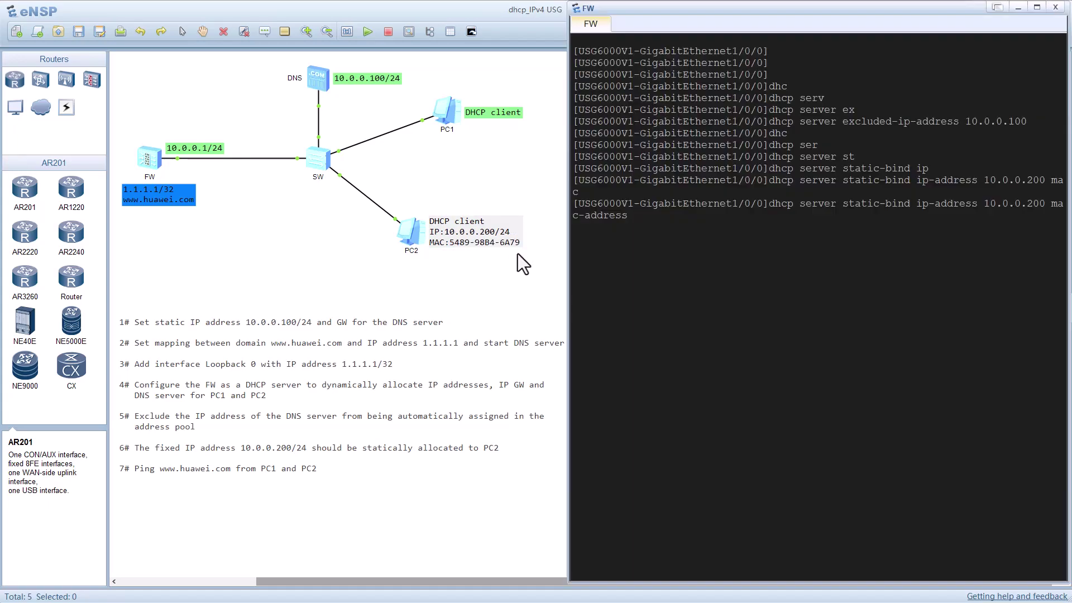
right_click(767, 270)
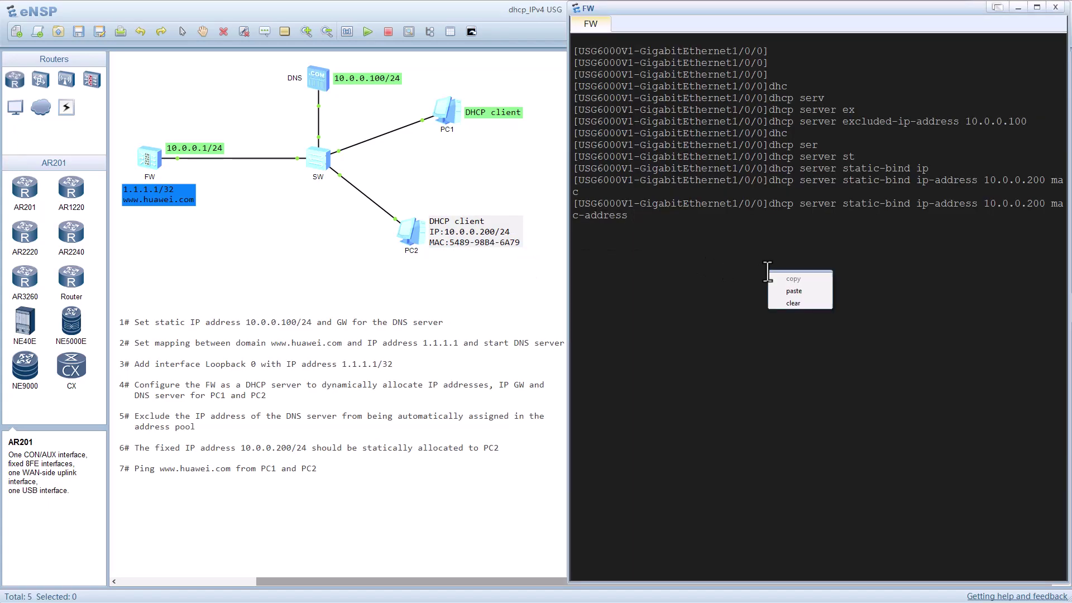
click(794, 291)
key(Return)
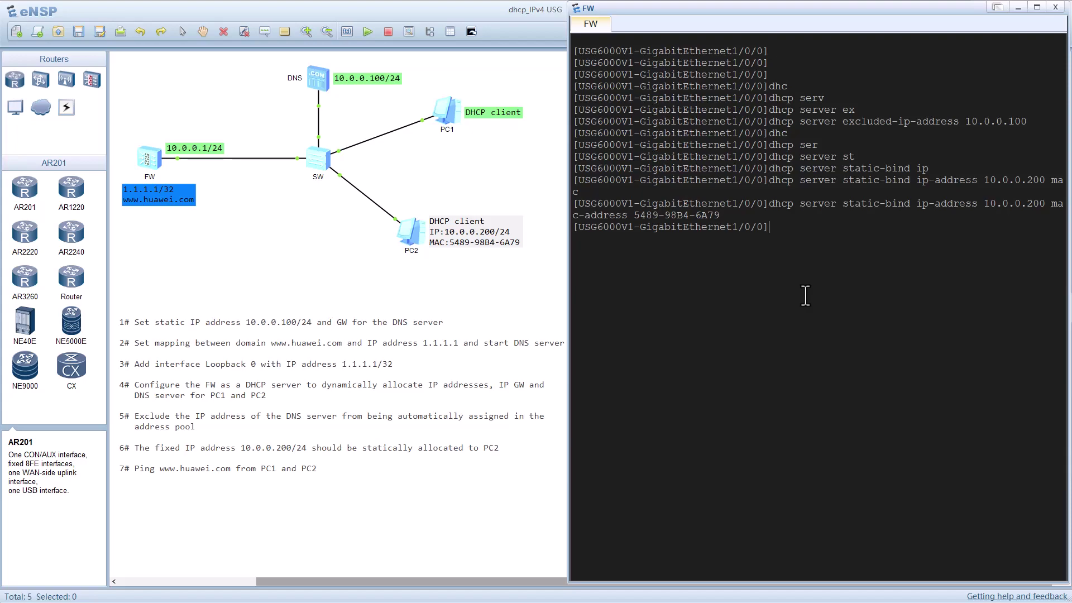
Apply 'service-manage ping permit' on GigabitEthernet 1/0/0, then enter 'dis th' to show its configuration.
text(serv)
key(Tab)
text(m)
key(Tab)
text(pin)
key(Tab)
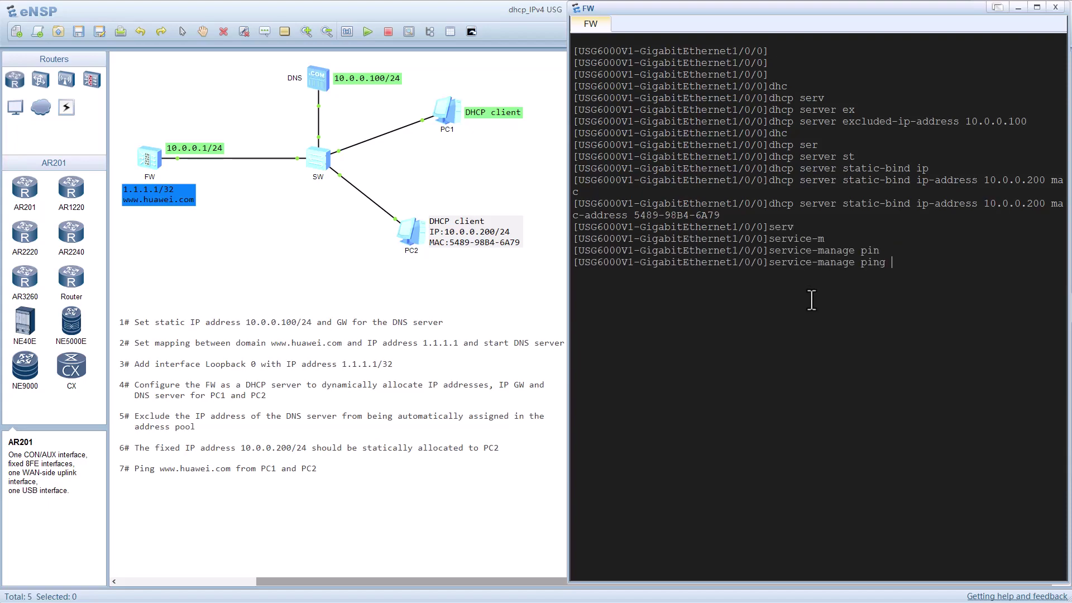
text(per)
key(Tab)
key(Return)
text(dis th)
key(Return)
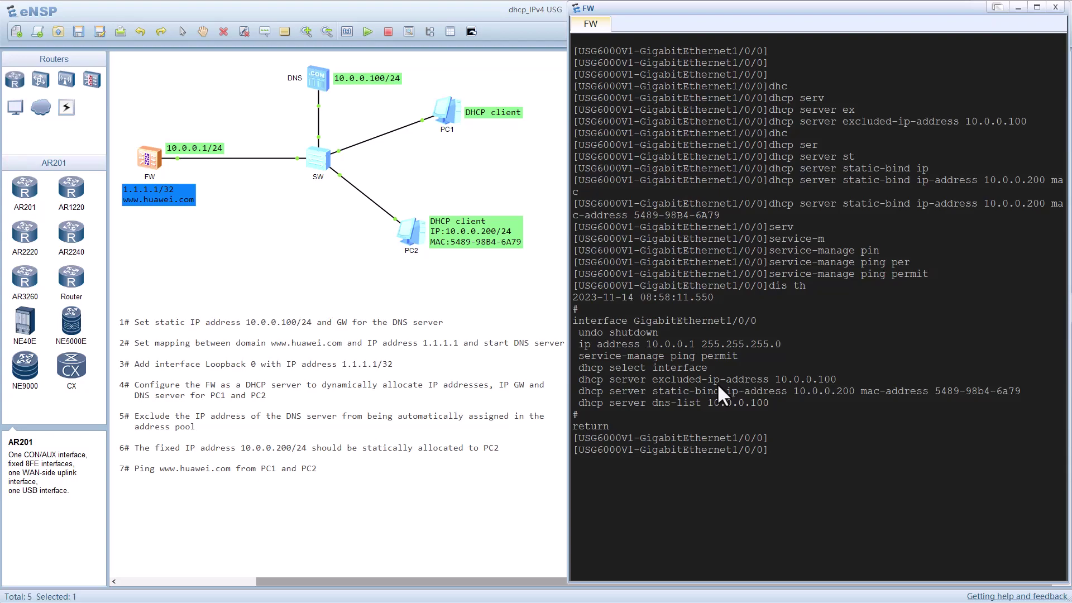
Switch PC1's IPv4 configuration to DHCP and apply it.
double_click(441, 116)
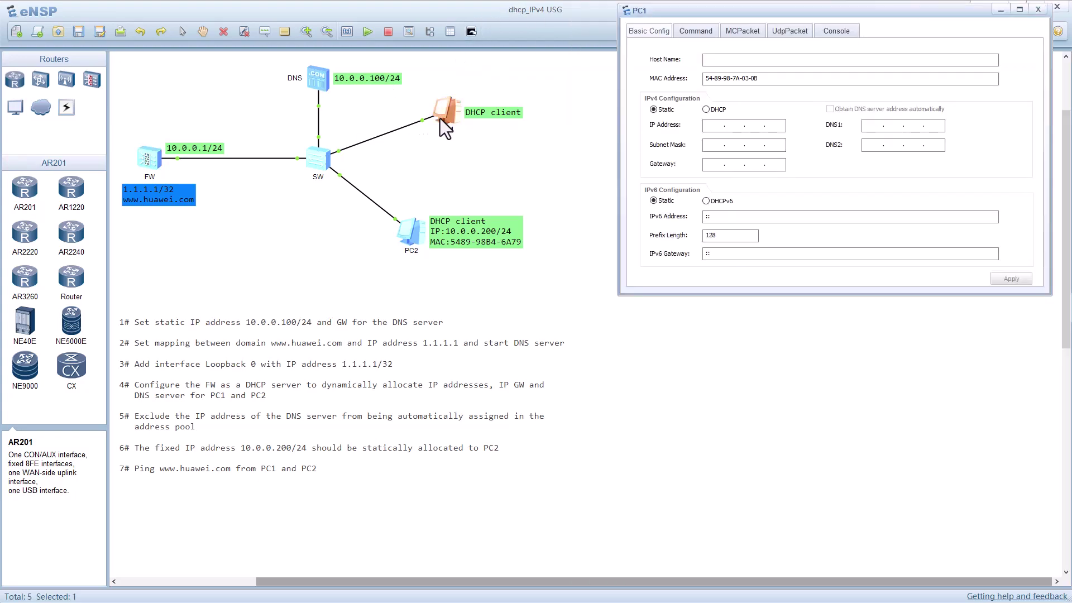
click(705, 110)
click(1011, 279)
click(692, 33)
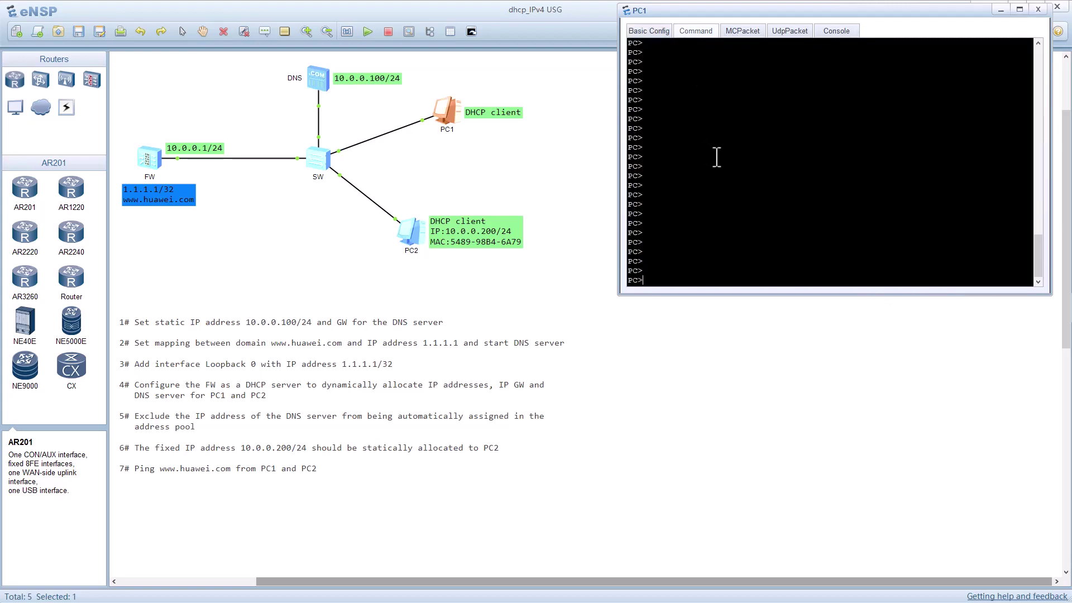
text(ipconfig)
key(Return)
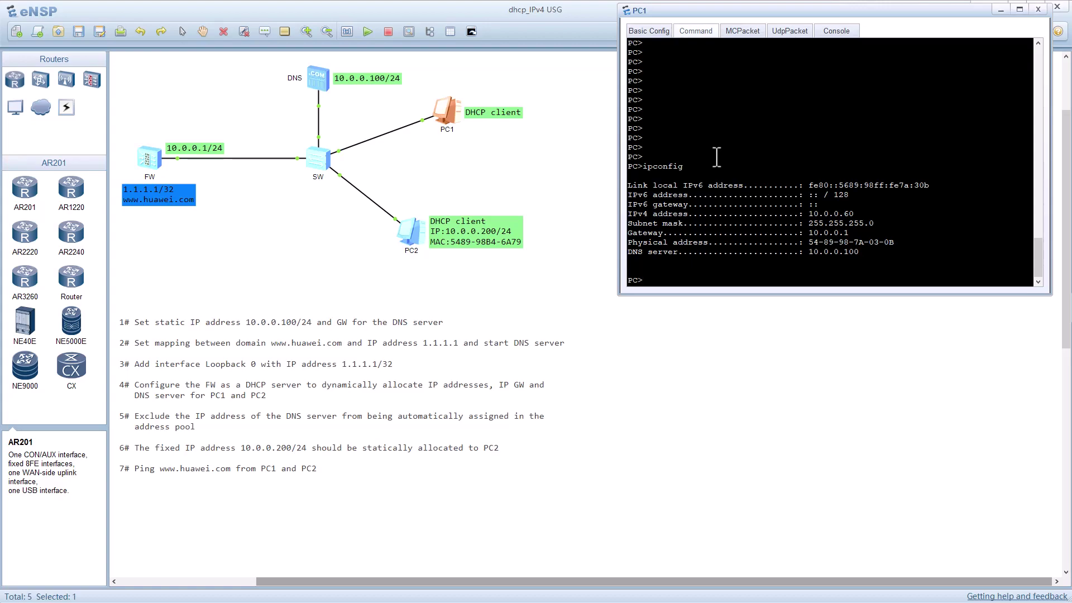
text(ping www.huawei.com)
key(Return)
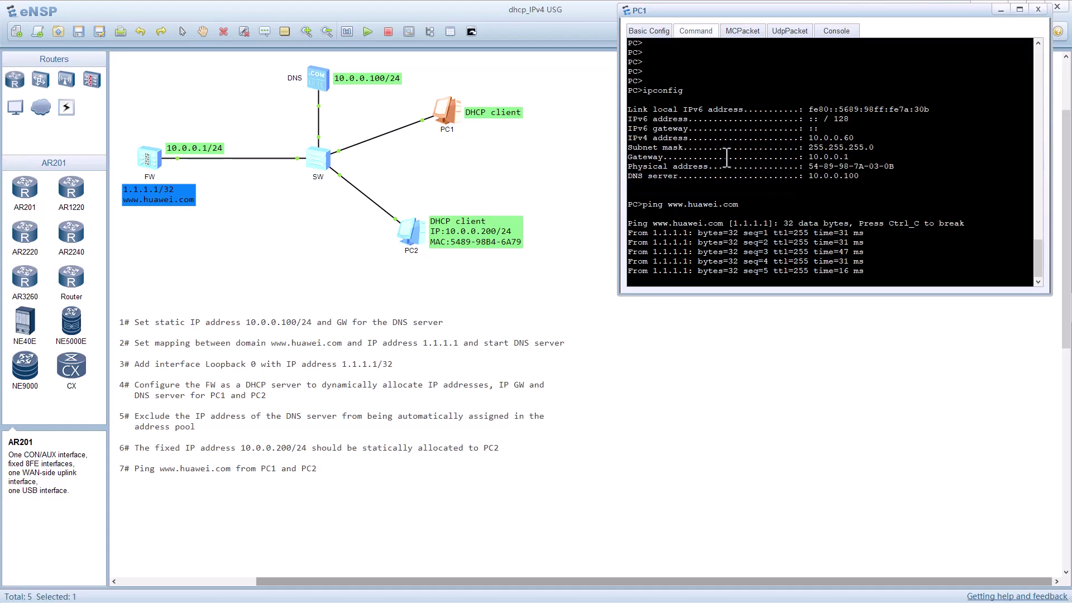
double_click(417, 236)
click(707, 407)
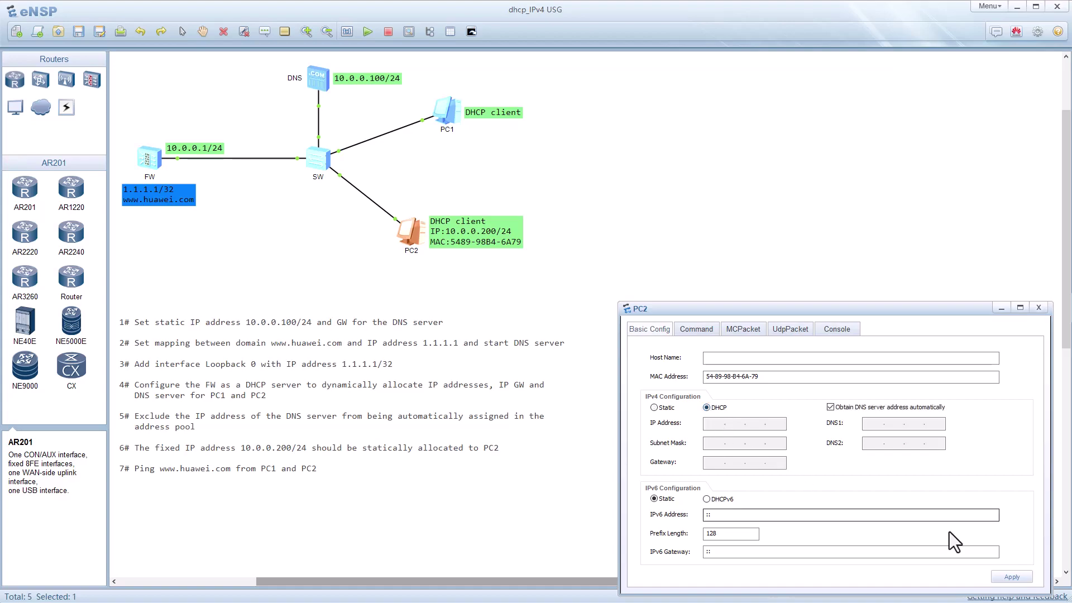
click(692, 328)
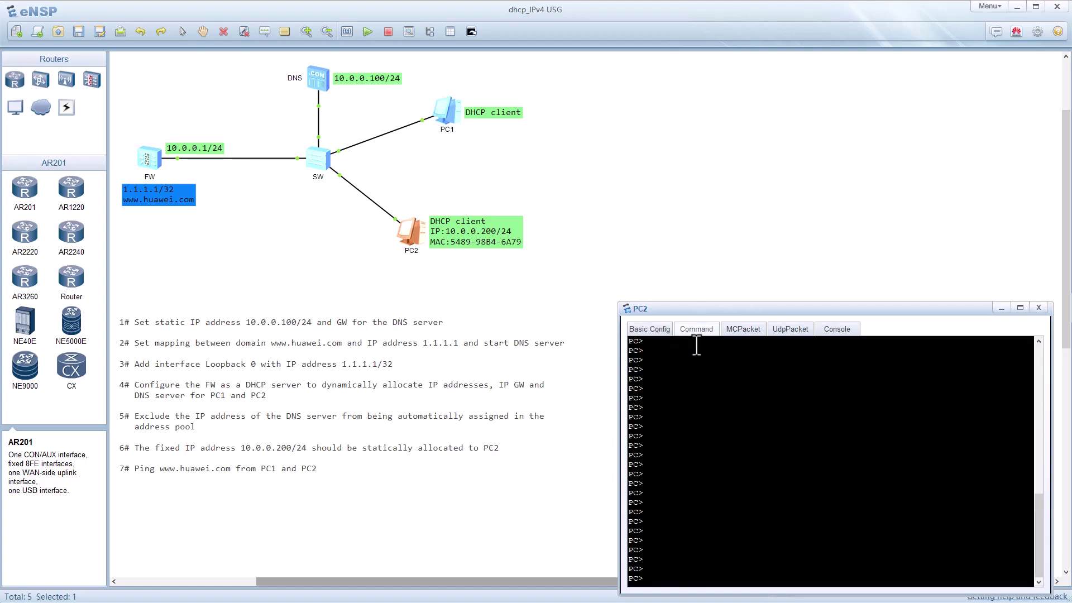
text(ipconfig)
key(Return)
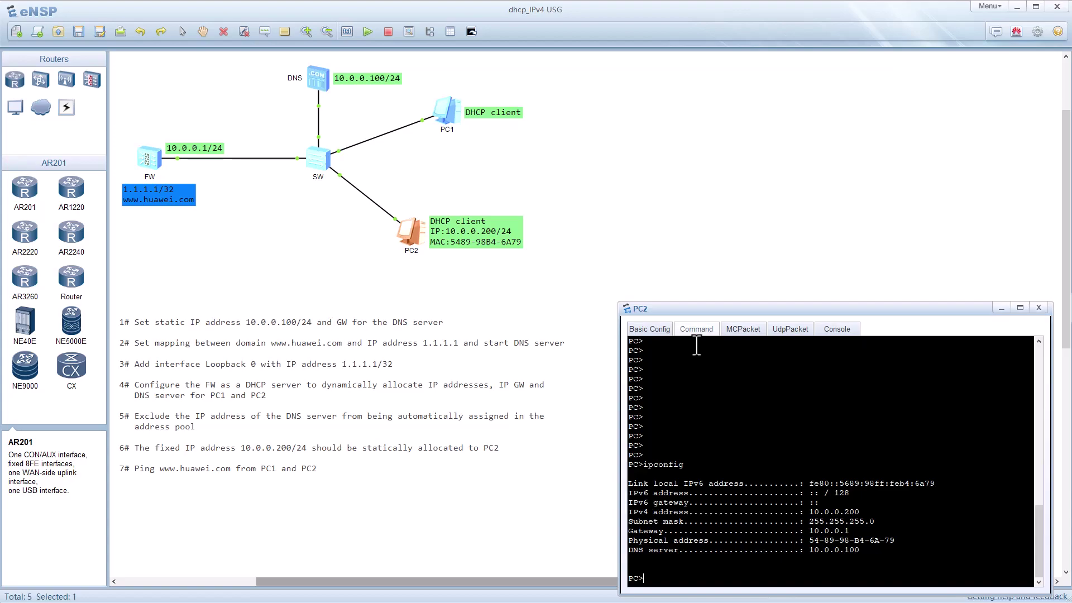
text(ping www.huawei.com)
key(Return)
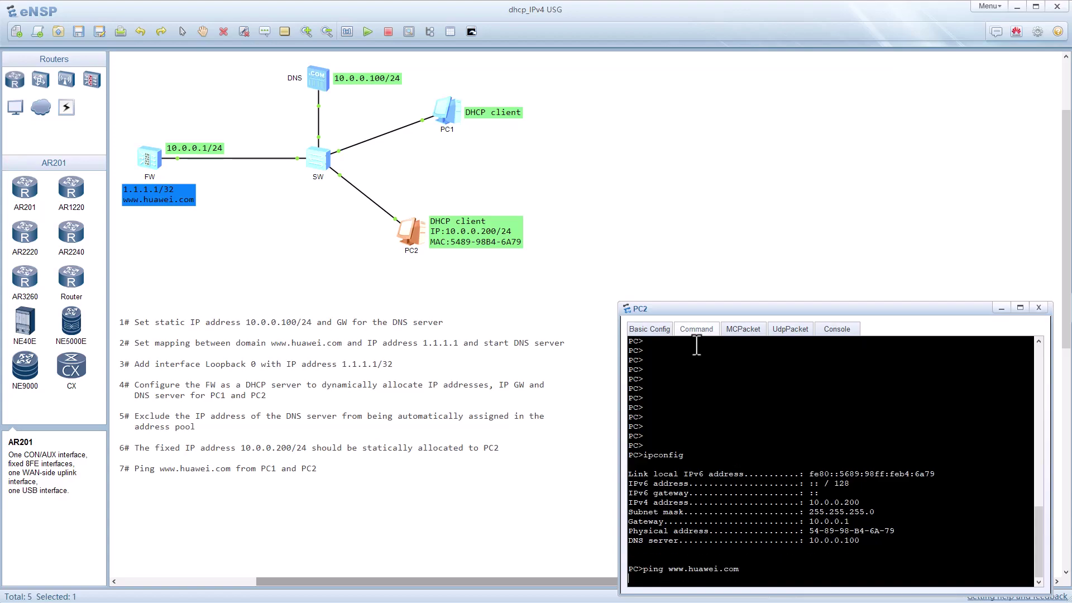